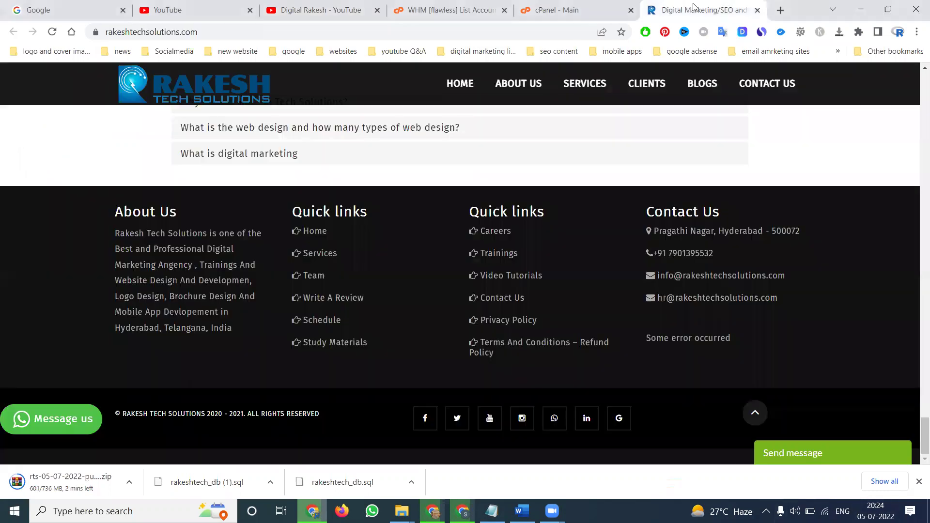
Scroll to the top of the Rakesh Tech Solutions site, then go to the cPanel main dashboard.
left_click(695, 8)
scroll(595, 295, "up", 15)
scroll(604, 299, "up", 10)
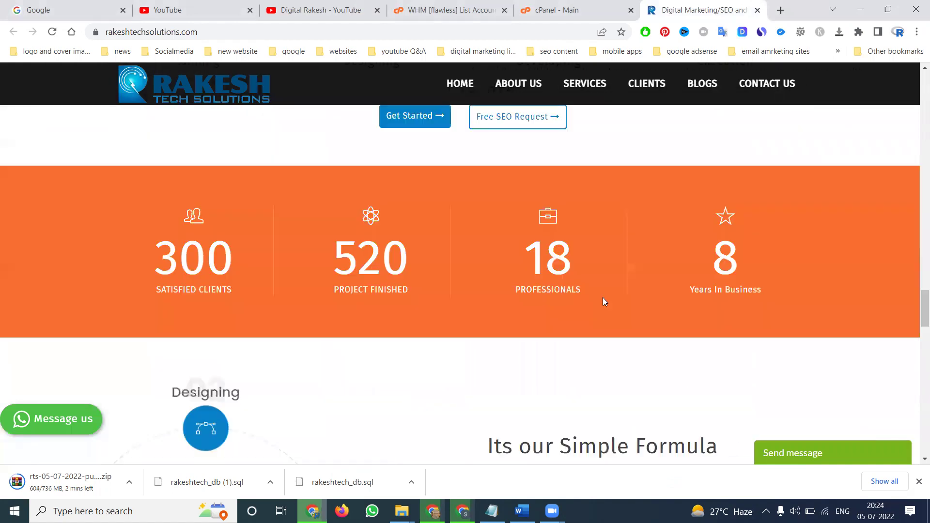
scroll(604, 299, "up", 8)
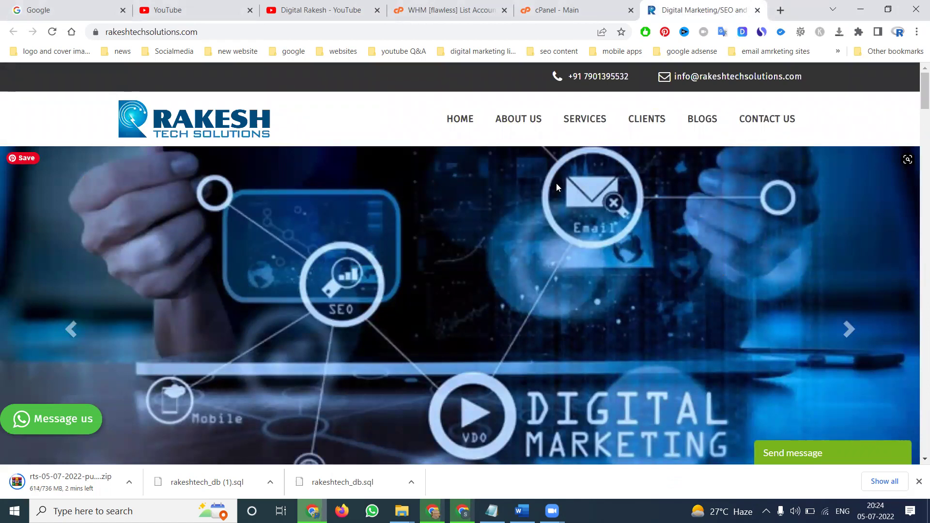
left_click(549, 10)
scroll(153, 247, "up", 6)
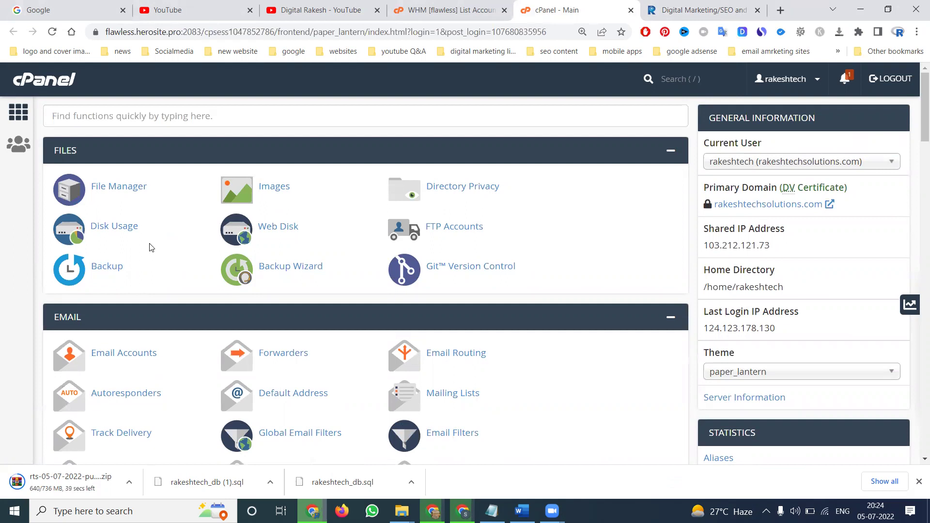
Open File Manager at the home directory and browse into public_html to find balajiseeds.zip.
left_click(123, 188)
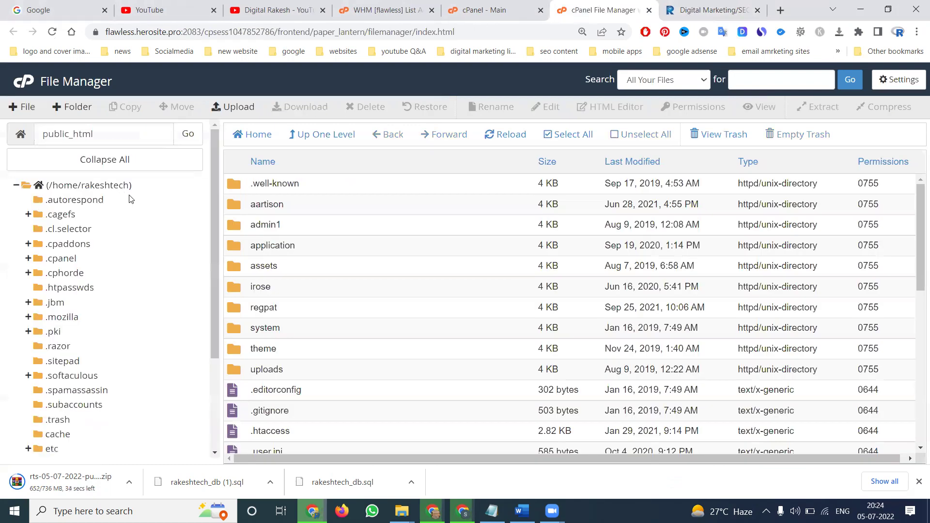
left_click(328, 137)
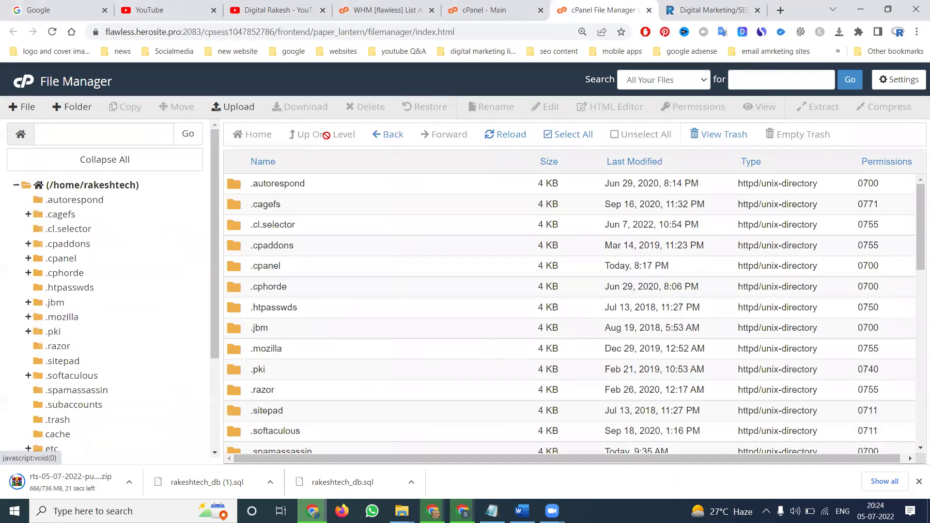
scroll(304, 199, "down", 5)
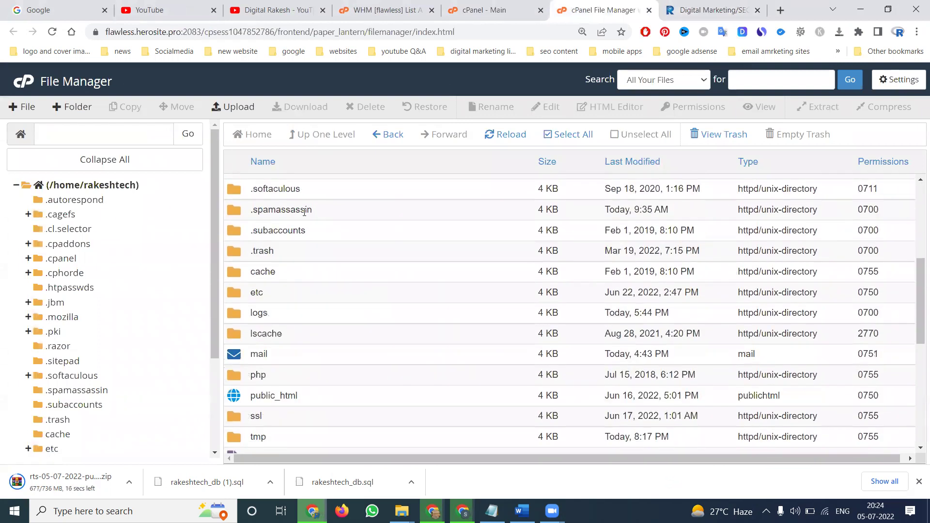
scroll(304, 212, "down", 3)
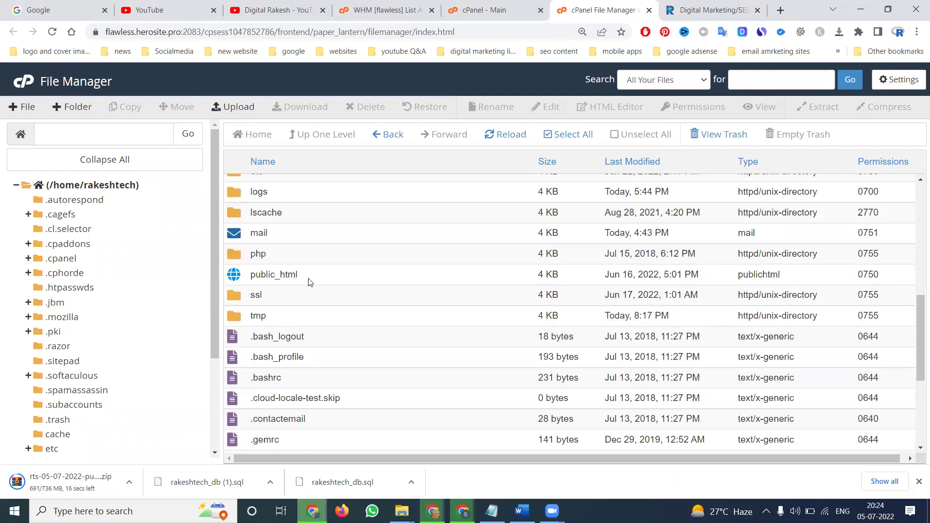
double_click(291, 275)
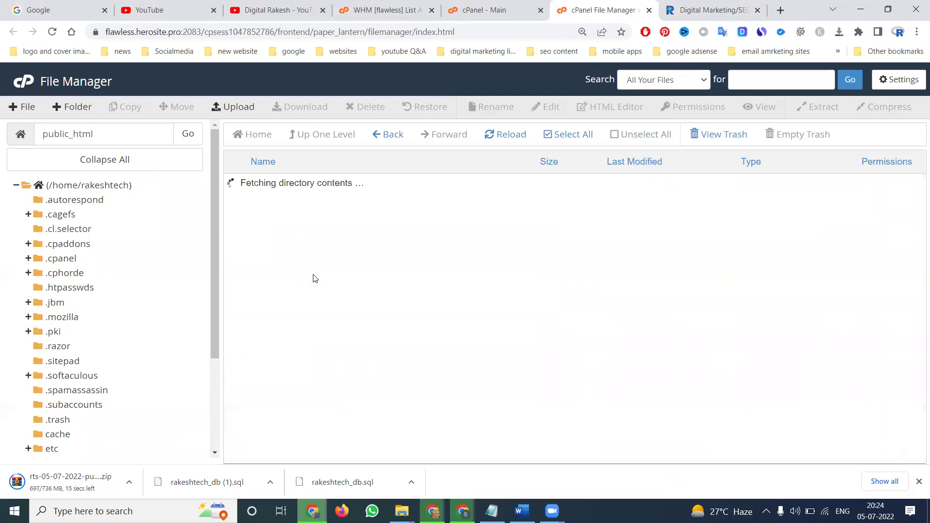
scroll(311, 291, "down", 3)
scroll(311, 294, "down", 2)
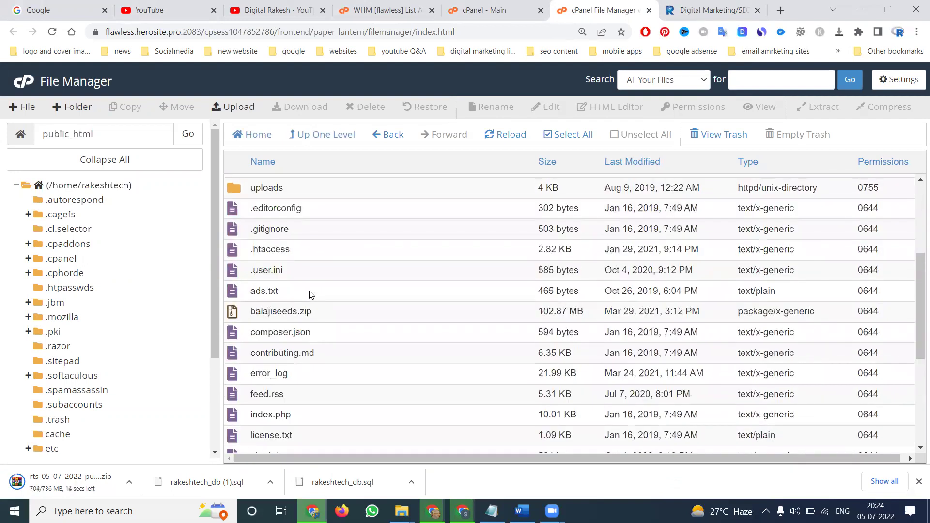
scroll(310, 293, "down", 1)
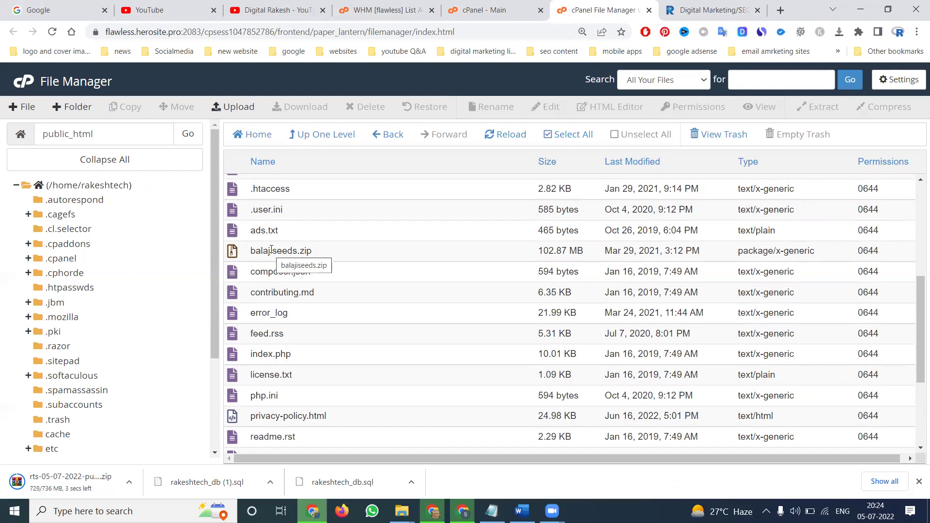
Compress ads.txt as a Zip Archive, creating the 398-byte ads.txt.zip.
right_click(262, 230)
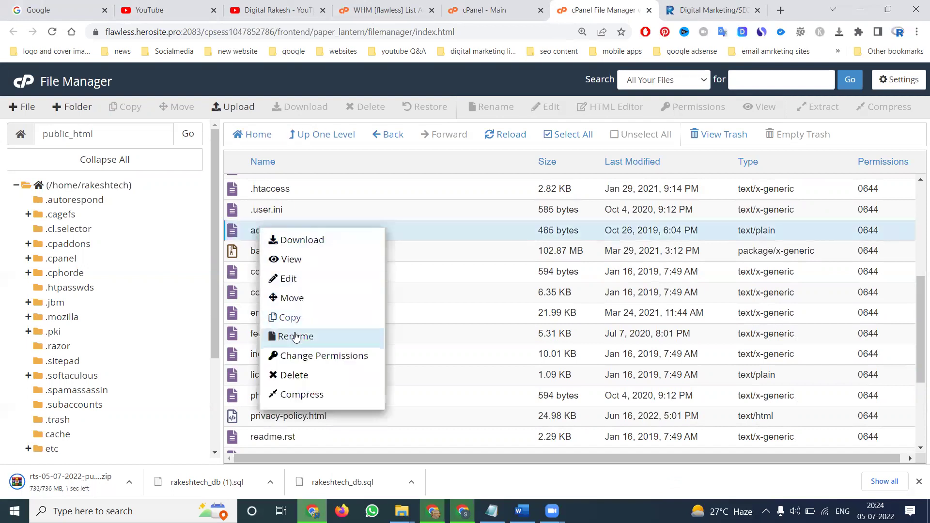
left_click(301, 394)
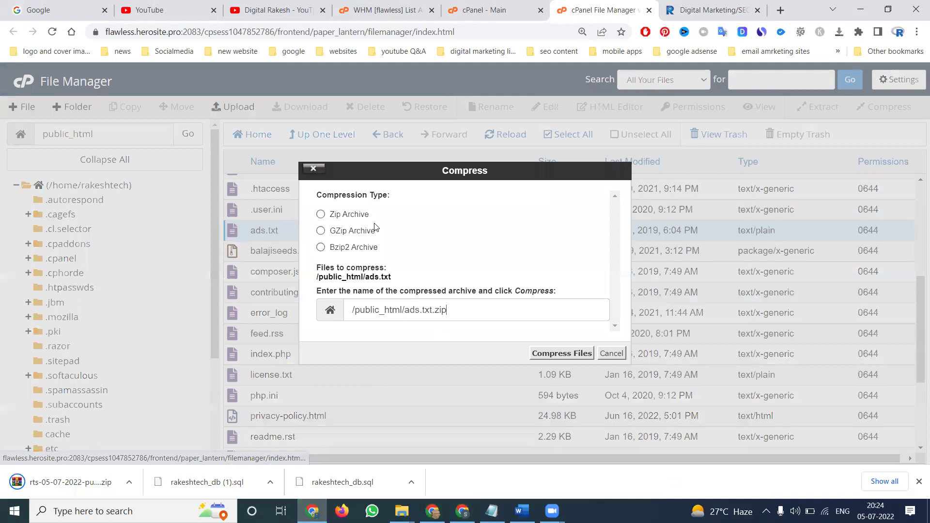
left_click(352, 214)
left_click(563, 353)
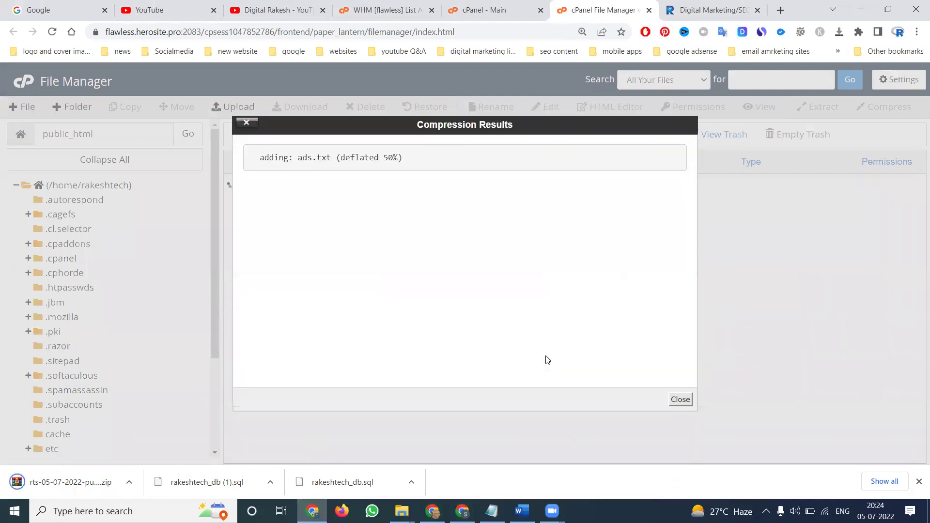
left_click(680, 399)
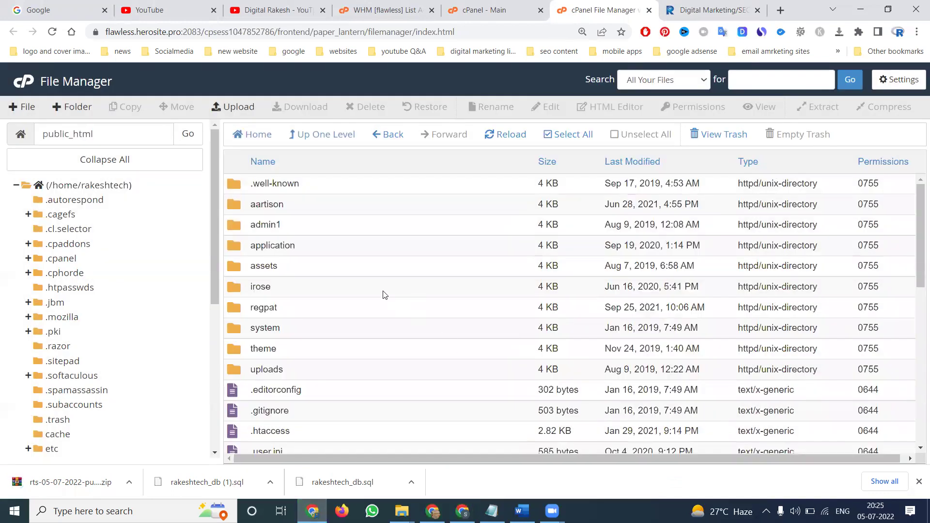
scroll(385, 295, "down", 6)
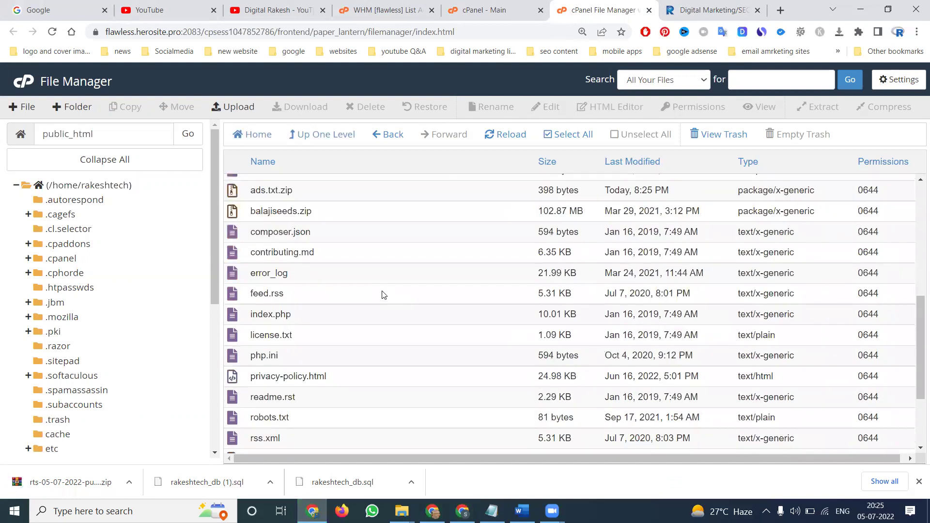
scroll(384, 295, "up", 1)
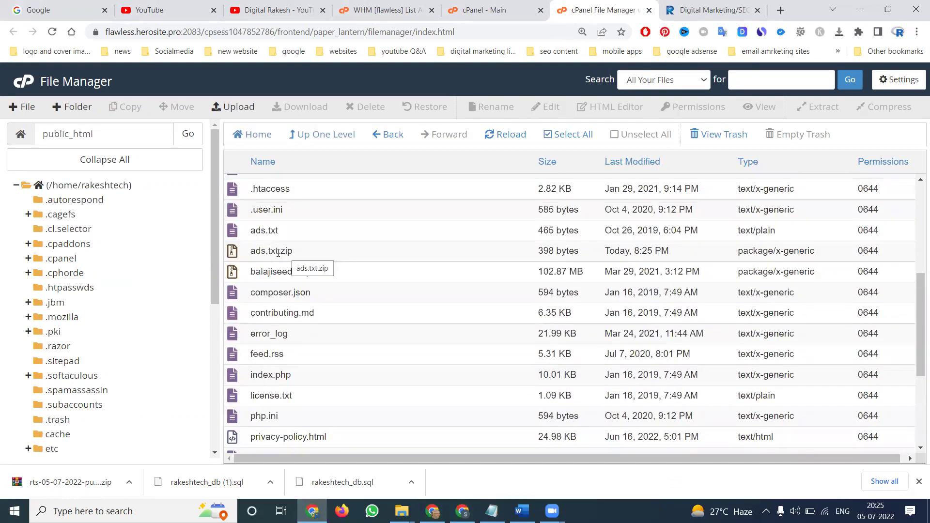
Delete ads.txt.zip permanently, skipping the trash.
right_click(278, 253)
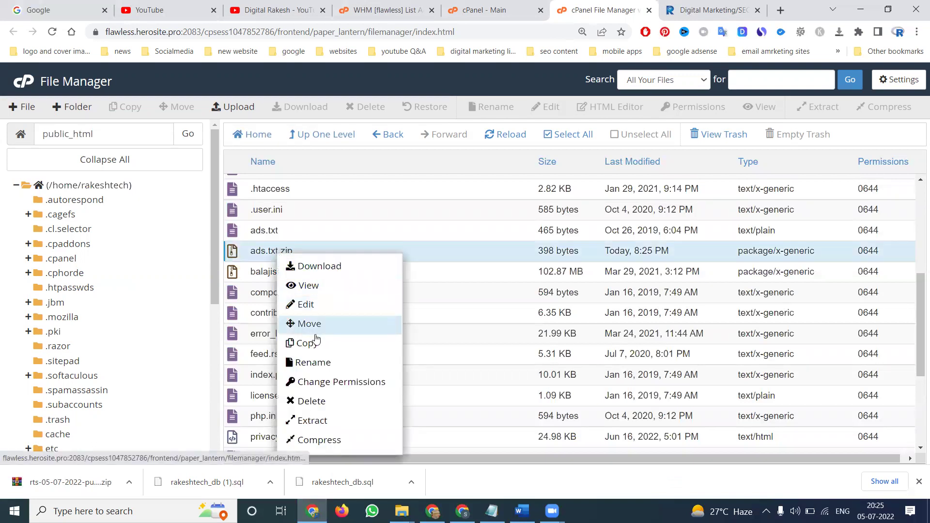
left_click(313, 402)
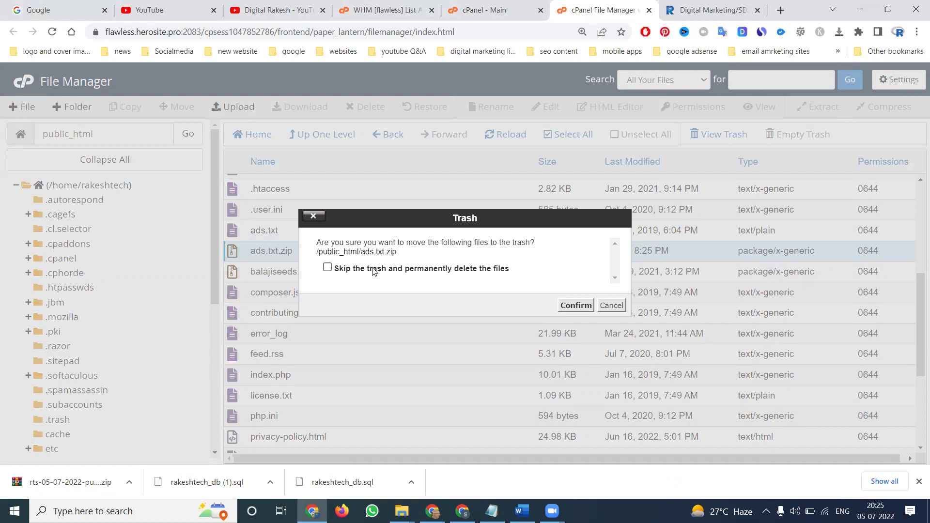
left_click(375, 269)
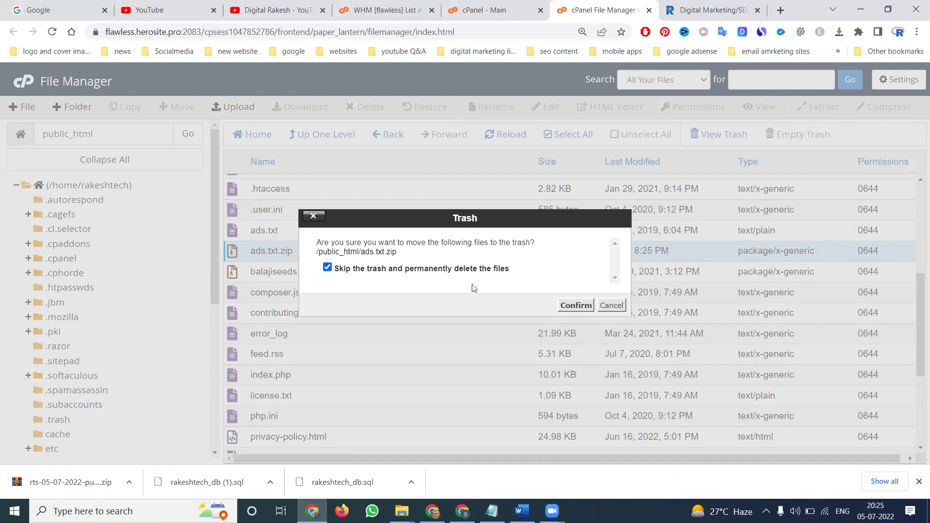
left_click(569, 309)
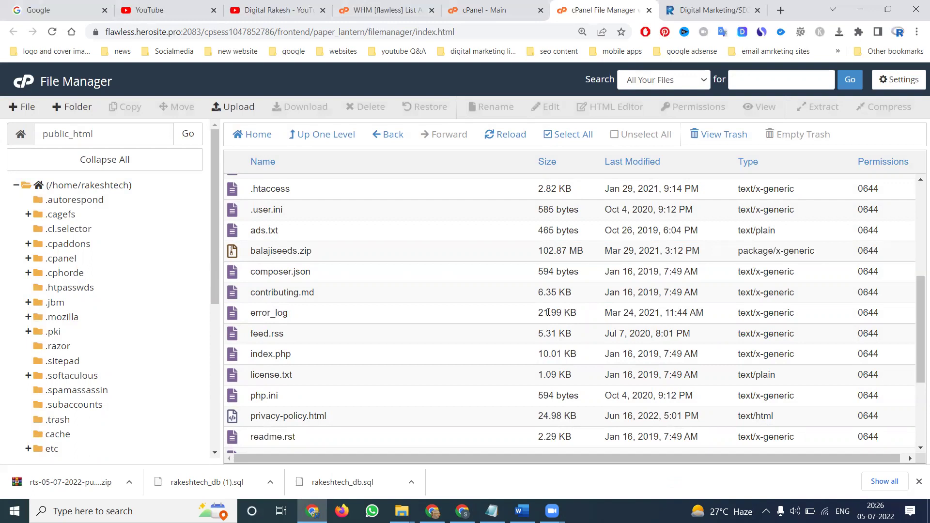
Delete balajiseeds.zip and the 12.3 MB saishankar.zip from public_html into the trash.
right_click(260, 249)
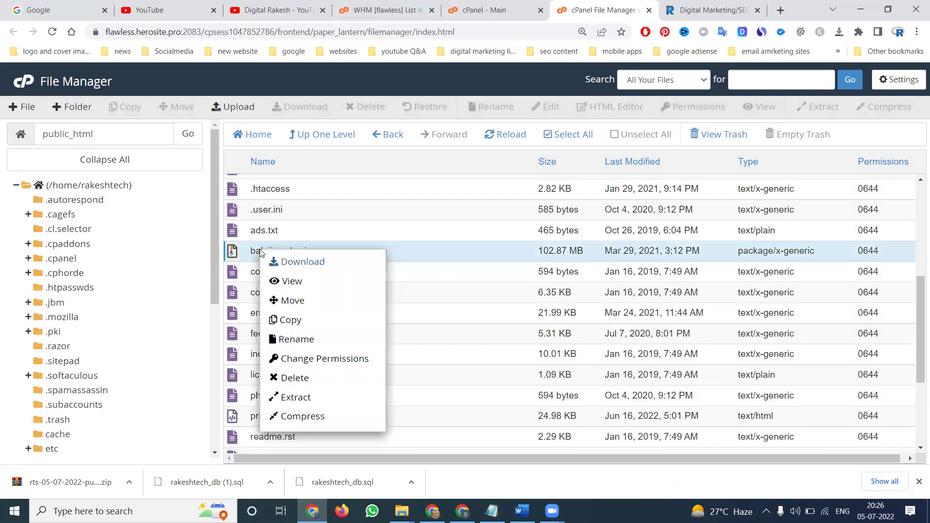
left_click(295, 379)
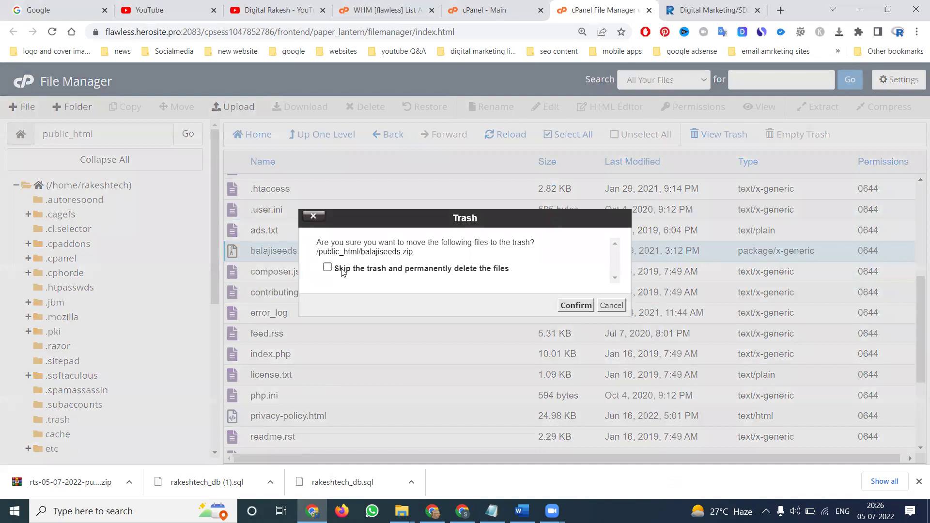
left_click(575, 306)
scroll(436, 312, "down", 3)
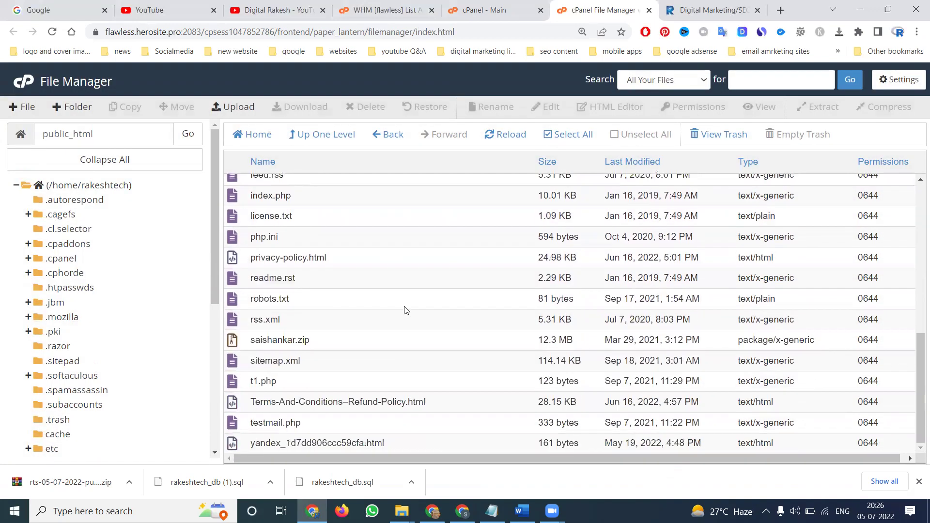
right_click(285, 340)
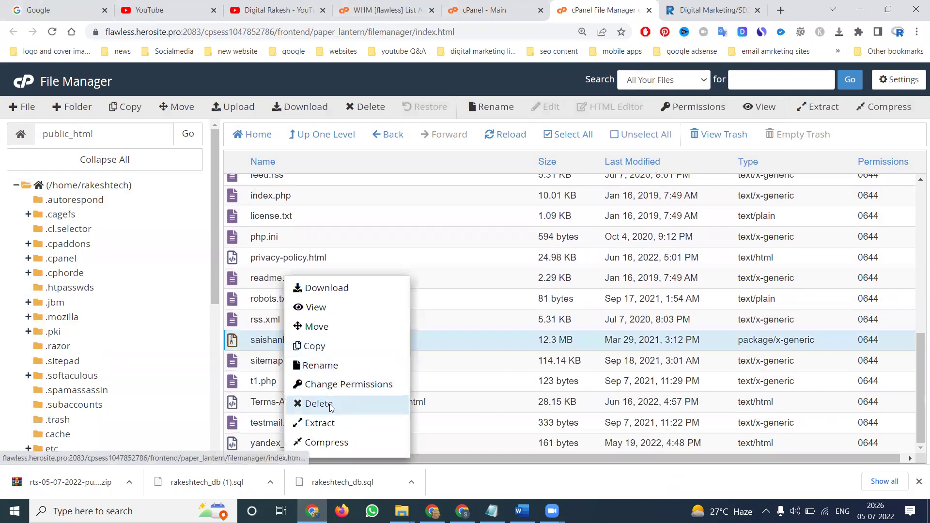
left_click(314, 404)
left_click(564, 310)
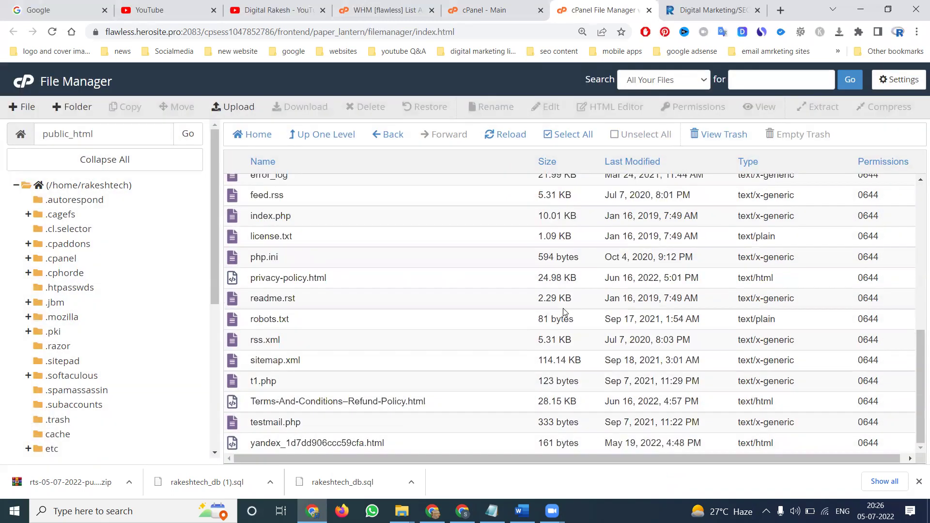
Check the Disk Usage report, close File Manager, and find .trash at 115.19 MB.
left_click(488, 7)
scroll(807, 295, "down", 5)
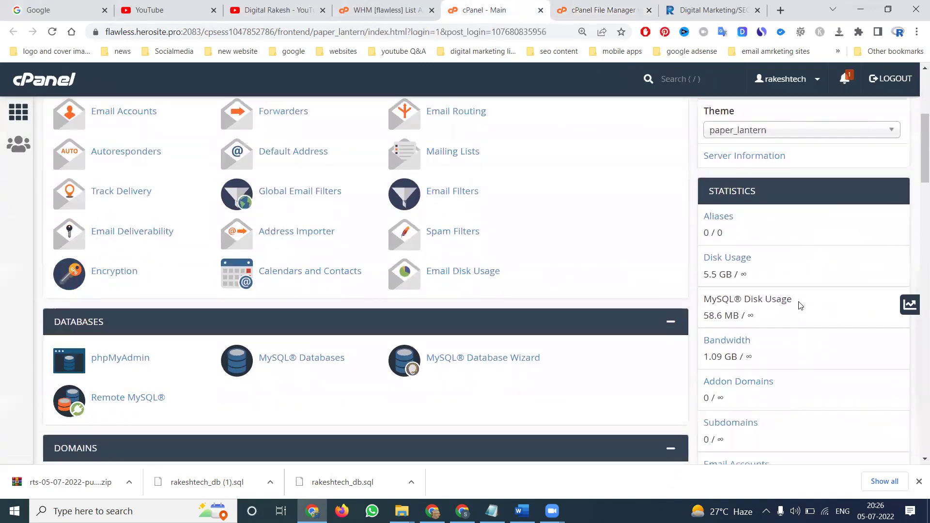
left_click(736, 260)
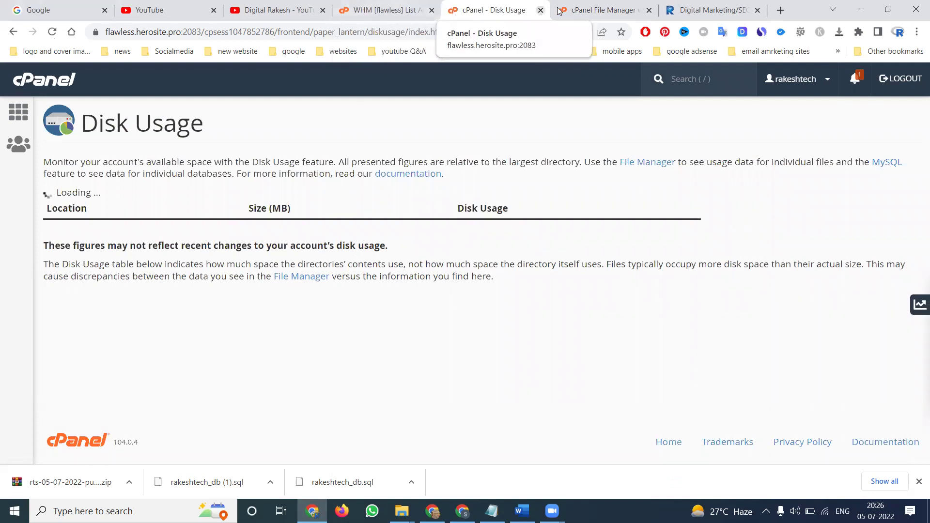
left_click(578, 9)
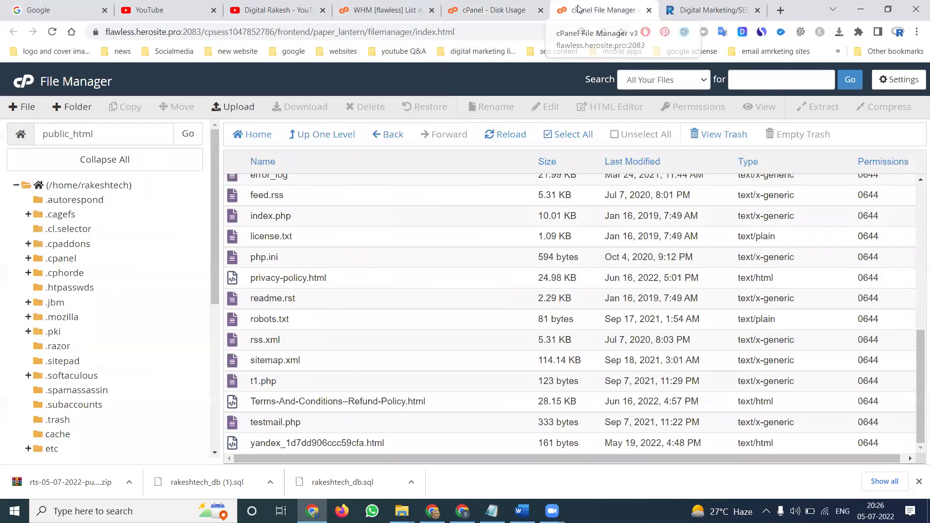
left_click(648, 11)
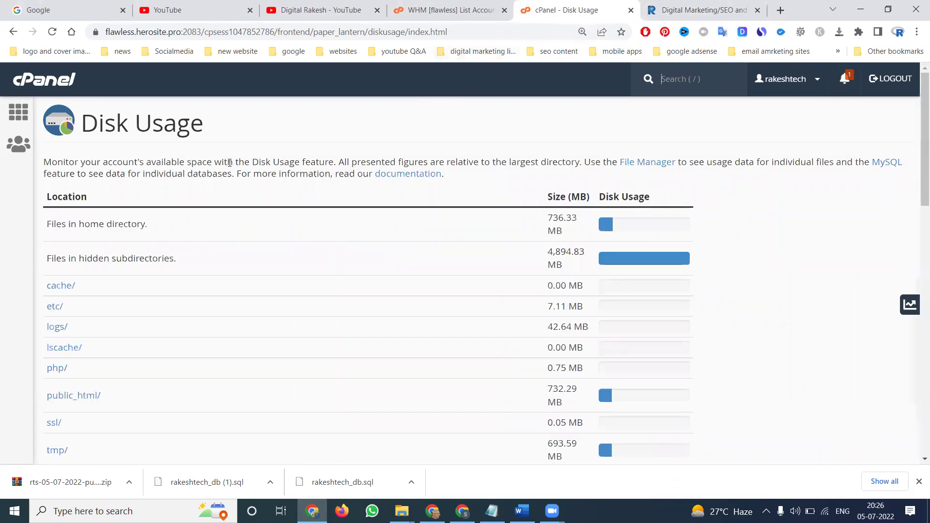
scroll(68, 395, "down", 5)
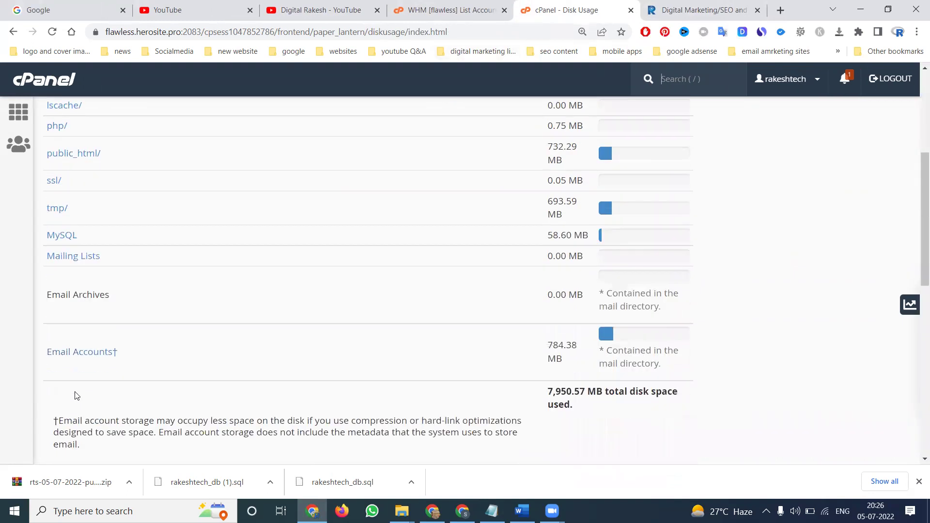
scroll(80, 285, "down", 10)
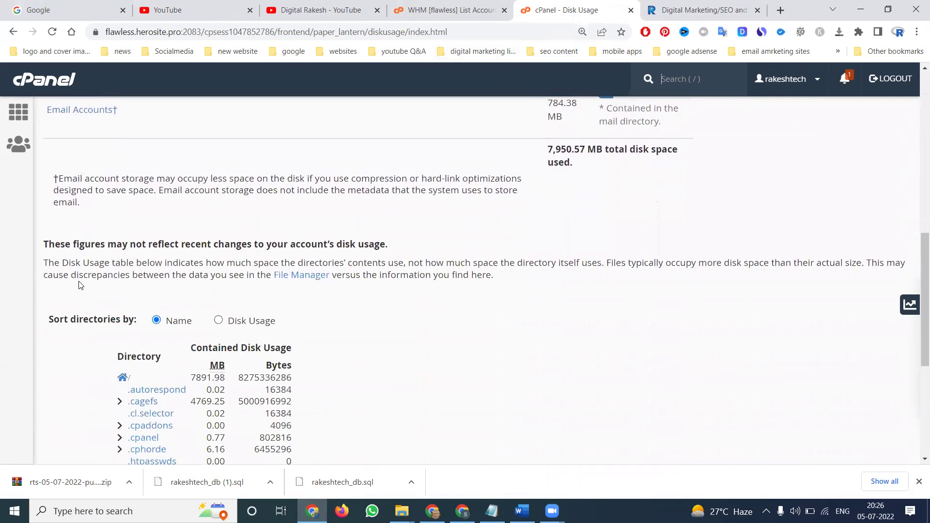
scroll(81, 286, "down", 2)
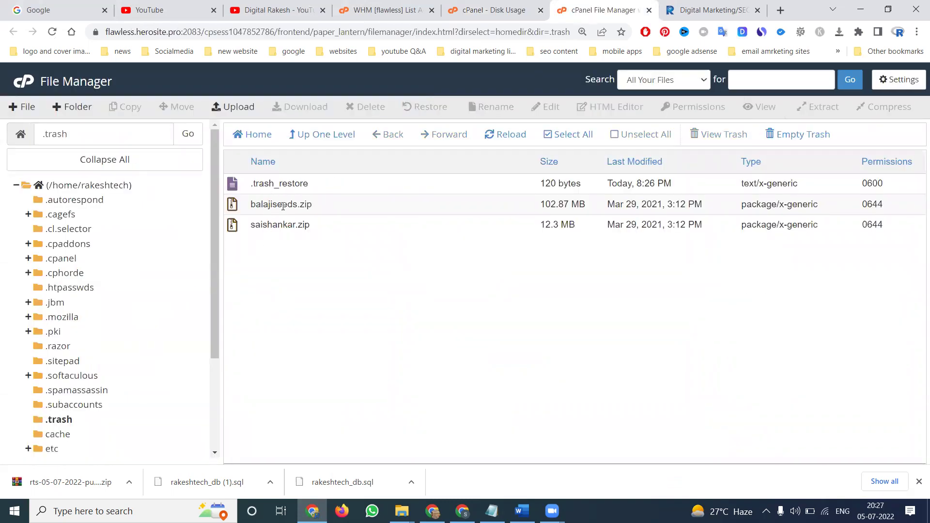
Permanently delete both zip files from .trash, keeping .trash_restore, then return to the home directory.
left_click(569, 134)
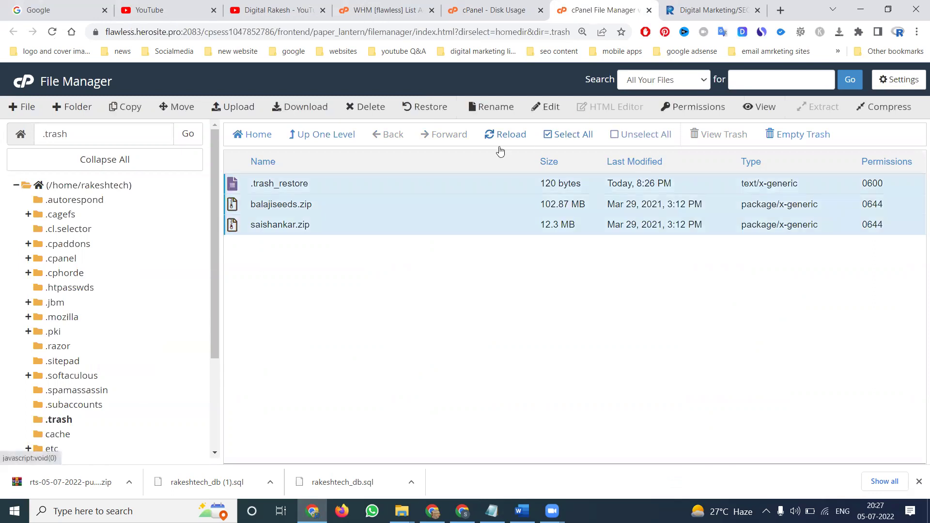
left_click(338, 183, "ctrl")
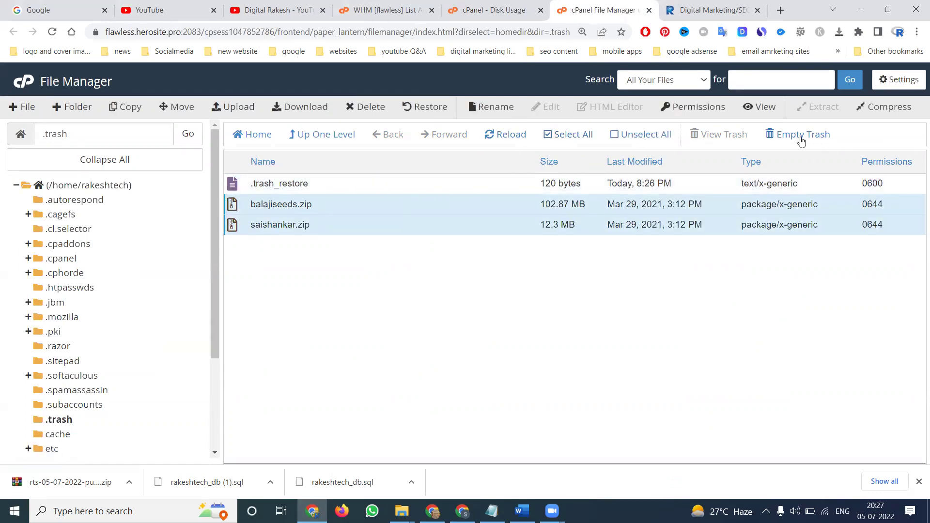
right_click(403, 204)
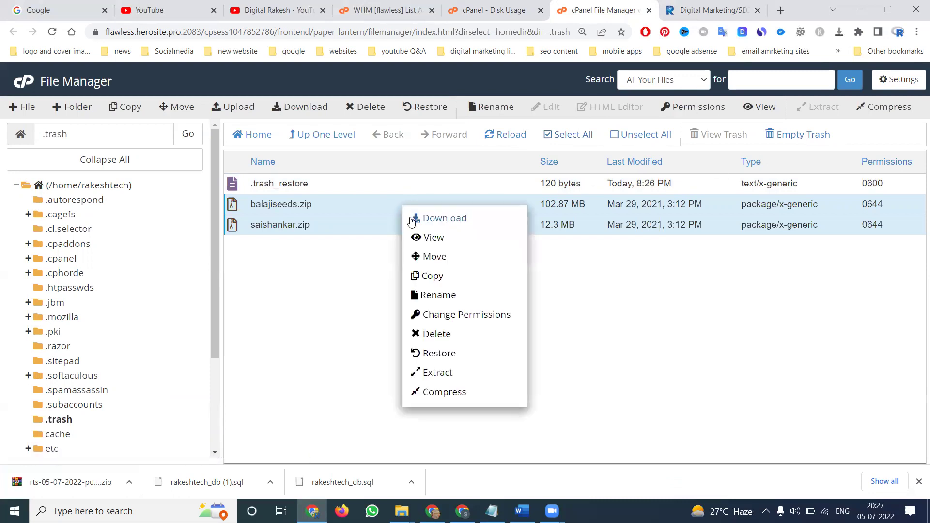
left_click(436, 334)
left_click(570, 297)
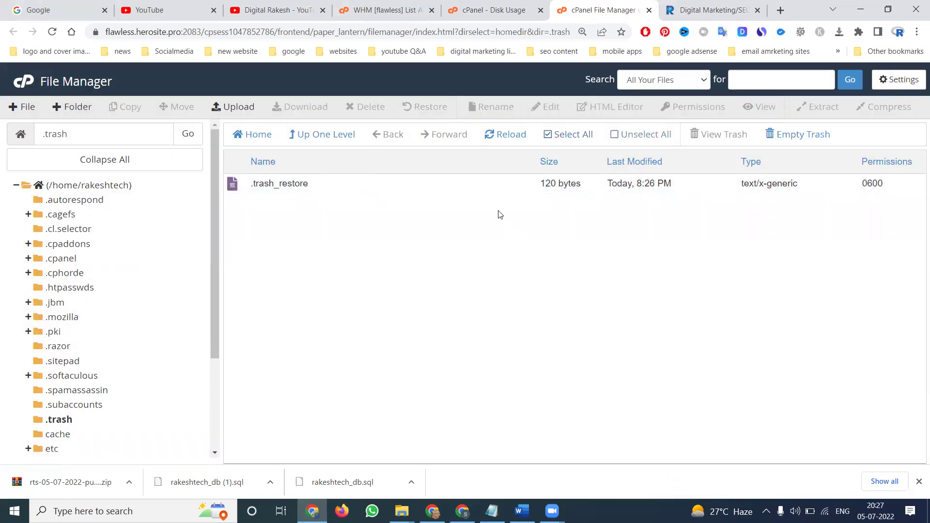
left_click(322, 137)
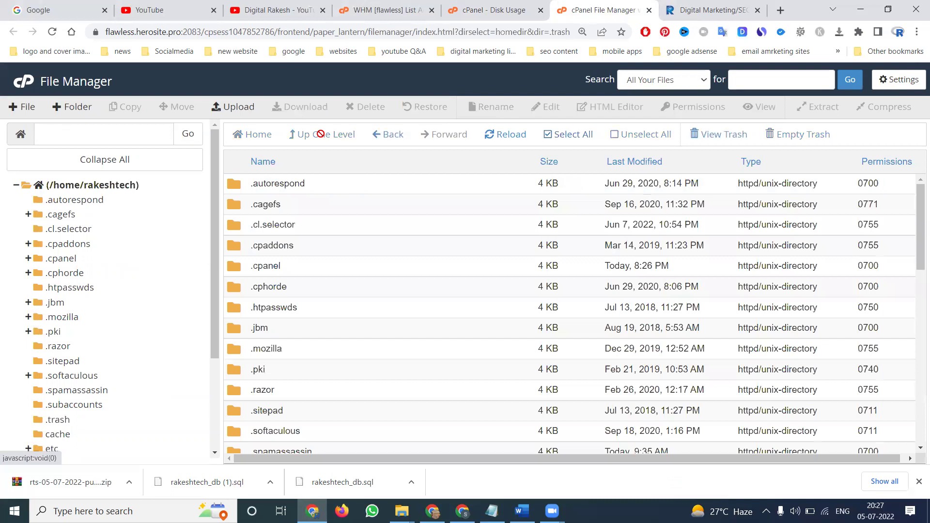
Return from Disk Usage to the cPanel home page, now reporting 6.11 GB used.
left_click(464, 15)
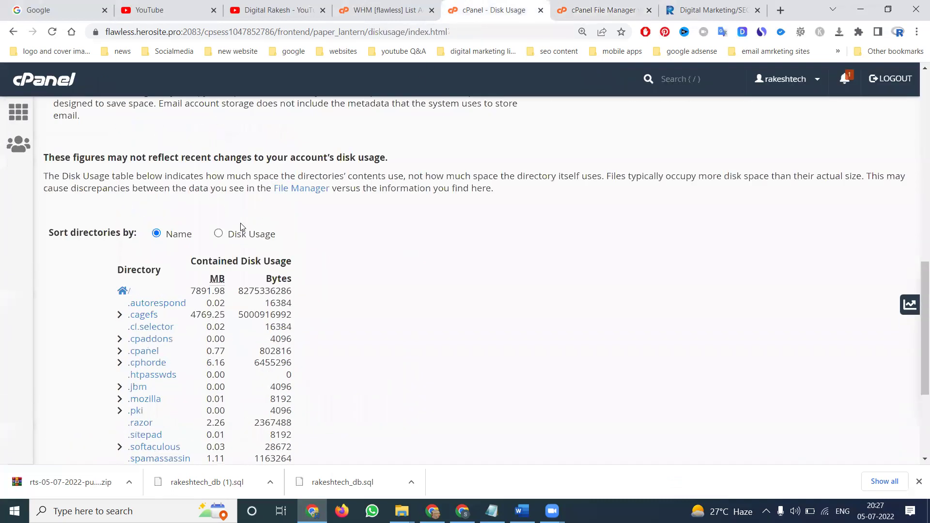
scroll(240, 227, "up", 5)
left_click(18, 112)
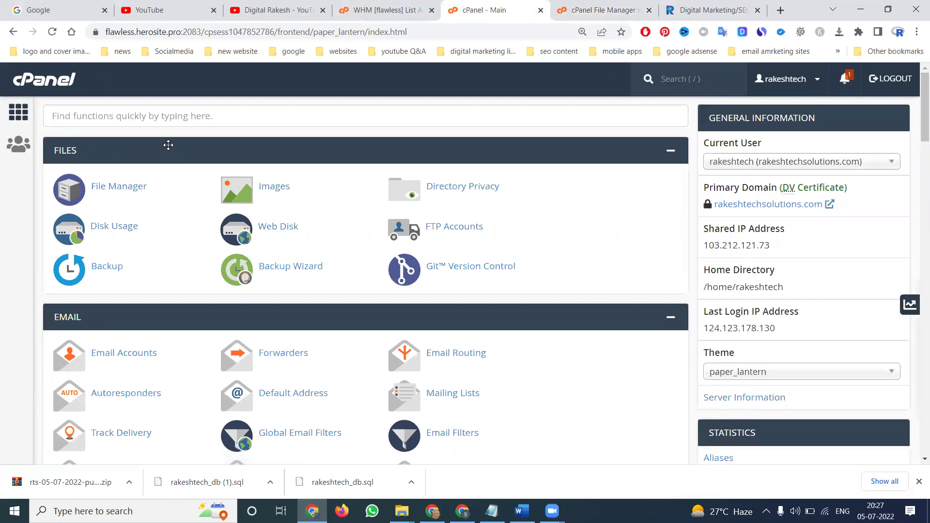
scroll(456, 171, "down", 1)
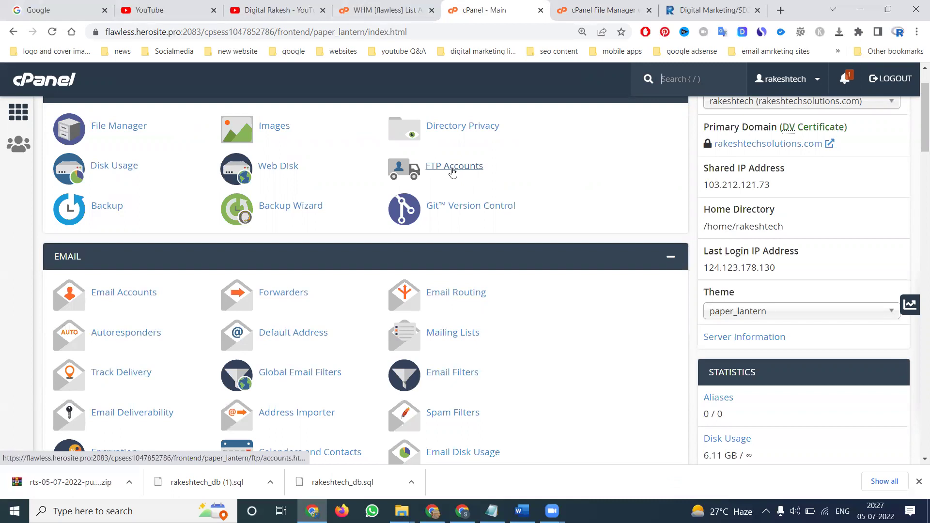
Switch to the YouTube channel's Videos page.
left_click(262, 17)
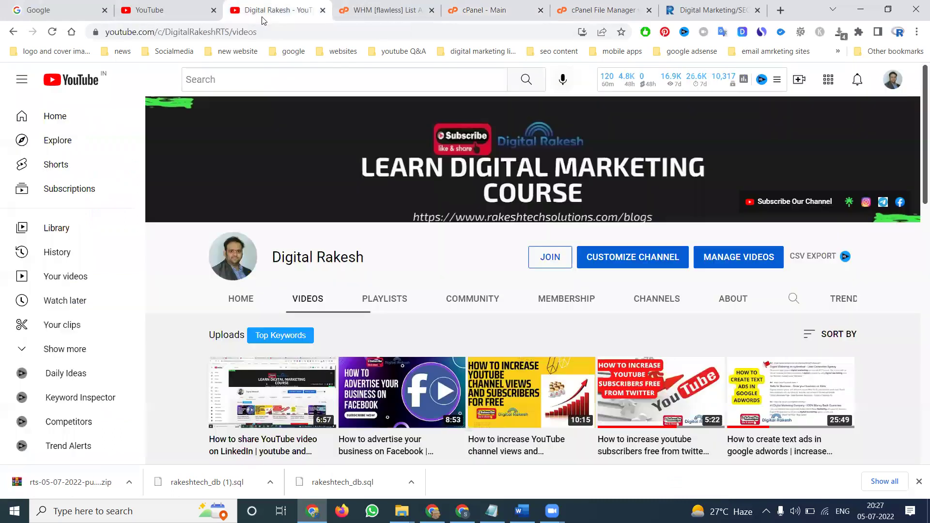